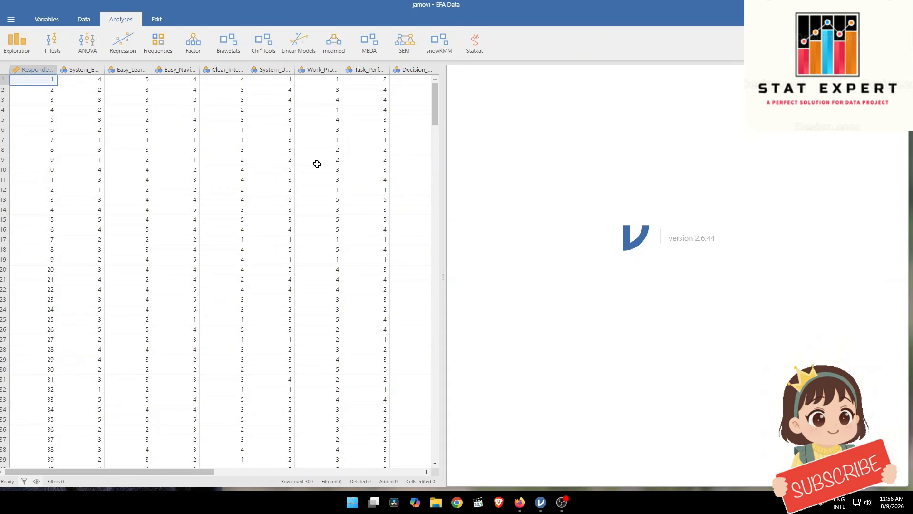
Start an Exploratory Factor Analysis using all variables from System_Ease through System_Confidence, leaving out Respondent_ID
{"action": "left_click", "coordinate": [194, 43]}
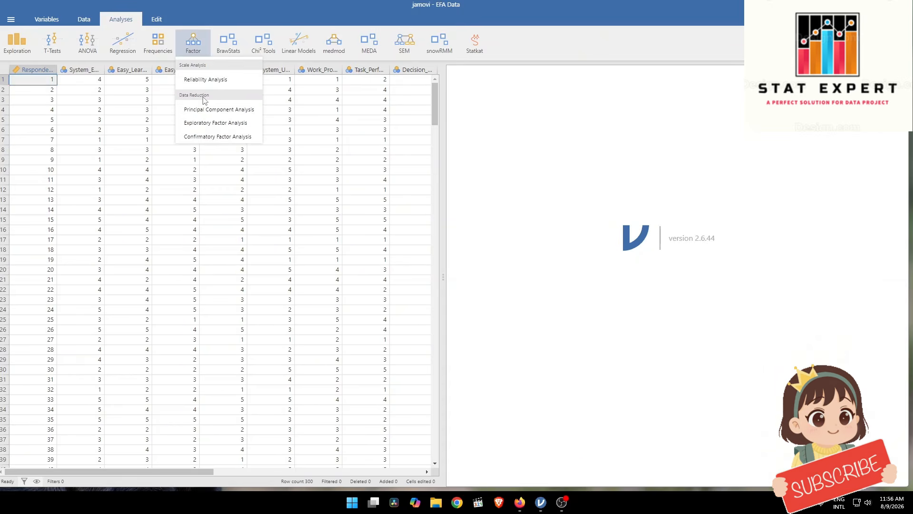
{"action": "left_click", "coordinate": [211, 123]}
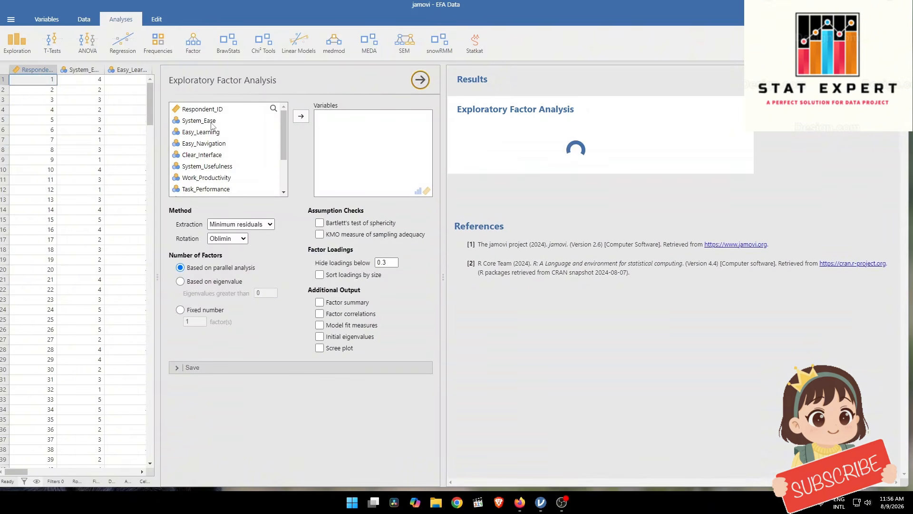
{"action": "left_click", "coordinate": [217, 129]}
{"action": "left_click", "coordinate": [217, 121]}
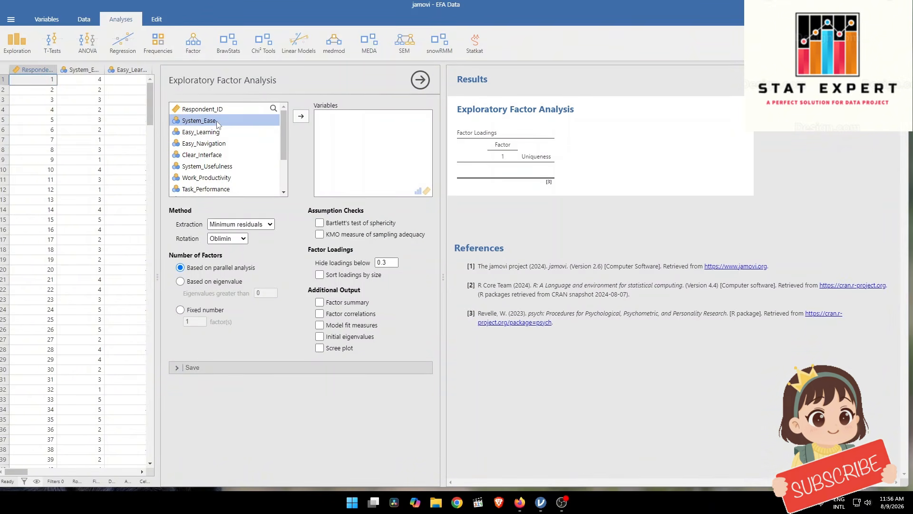
{"action": "key", "text": "shift"}
{"action": "key", "text": "shift+Down"}
{"action": "key", "text": "shift+Down"}
{"action": "key", "text": "shift+Down"}
{"action": "key", "text": "shift+Down"}
{"action": "key", "text": "shift+Down"}
{"action": "key", "text": "shift+Down"}
{"action": "key", "text": "shift+Down"}
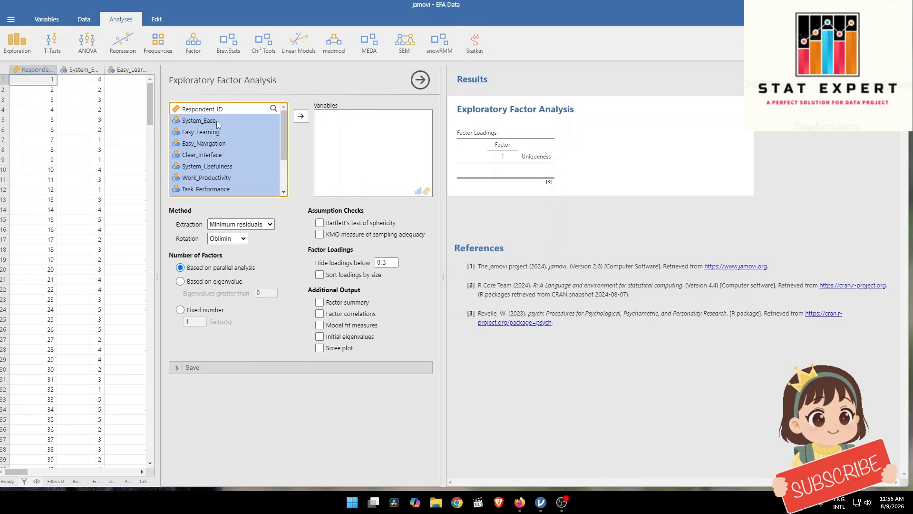
{"action": "left_click", "coordinate": [301, 118]}
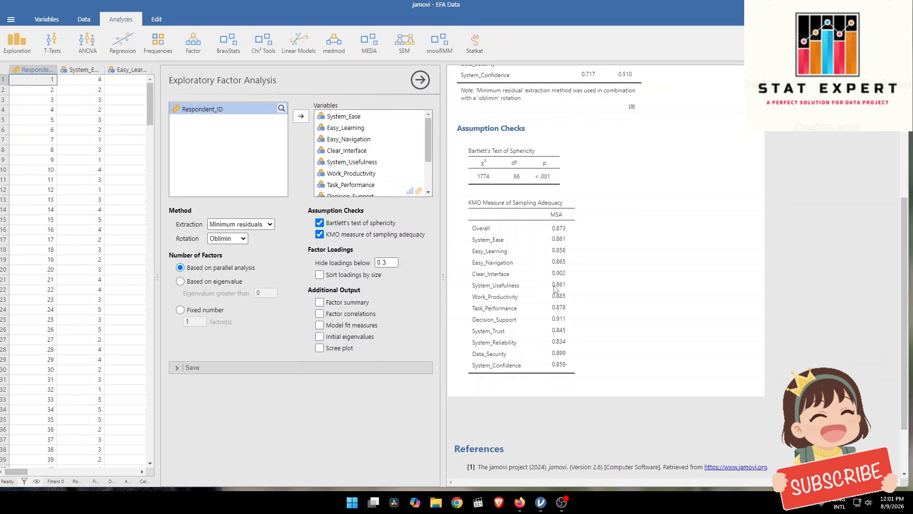
Add the initial eigenvalues table and the scree plot to the factor analysis output and view both results
{"action": "left_click", "coordinate": [320, 337]}
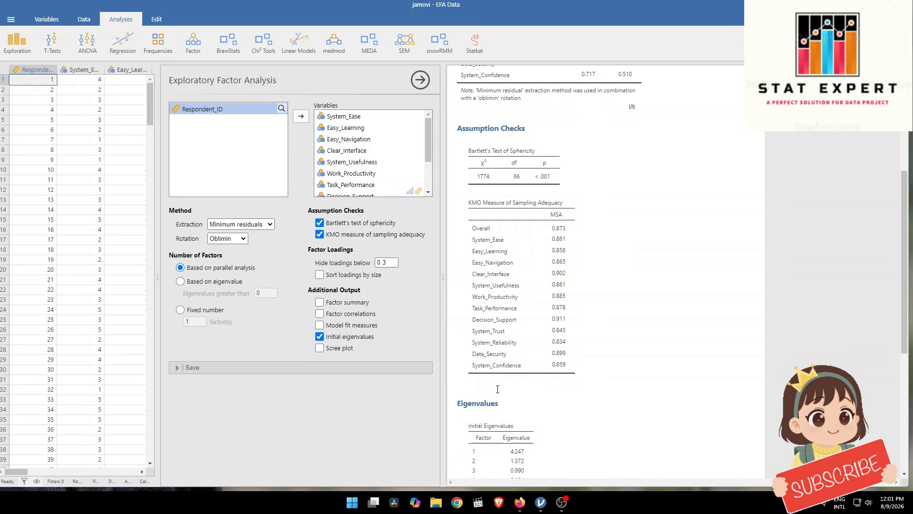
{"action": "scroll", "coordinate": [456, 393], "scroll_direction": "down", "scroll_amount": 3}
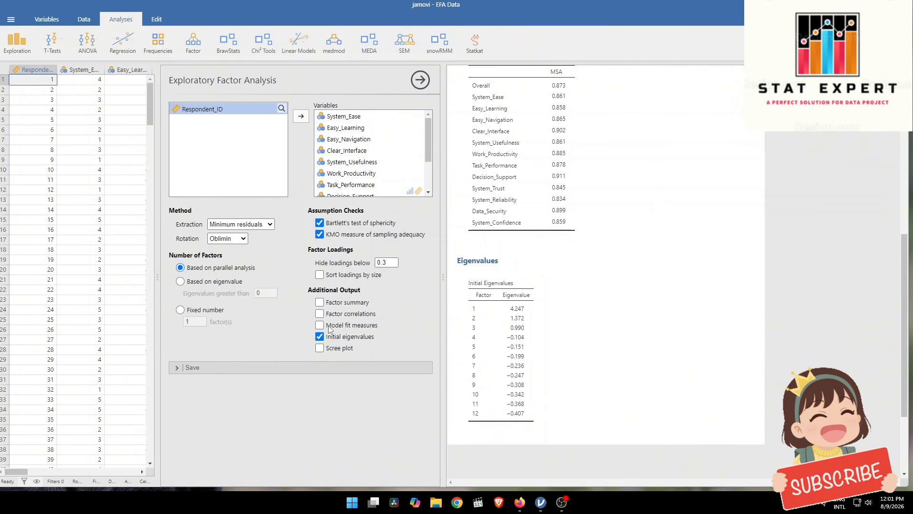
{"action": "left_click", "coordinate": [321, 348]}
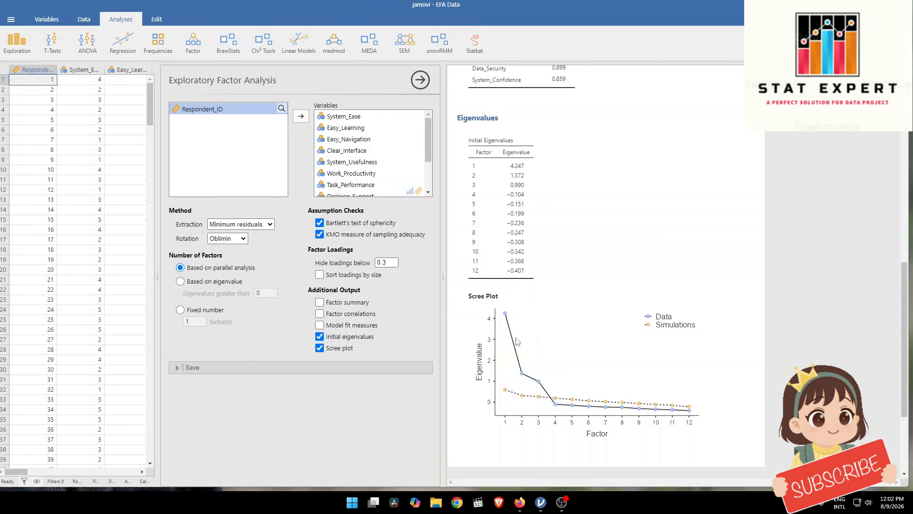
{"action": "scroll", "coordinate": [517, 341], "scroll_direction": "down", "scroll_amount": 3}
{"action": "scroll", "coordinate": [517, 341], "scroll_direction": "up", "scroll_amount": 3}
Examine the available extraction methods and rotation options for the factor analysis
{"action": "left_click", "coordinate": [262, 226]}
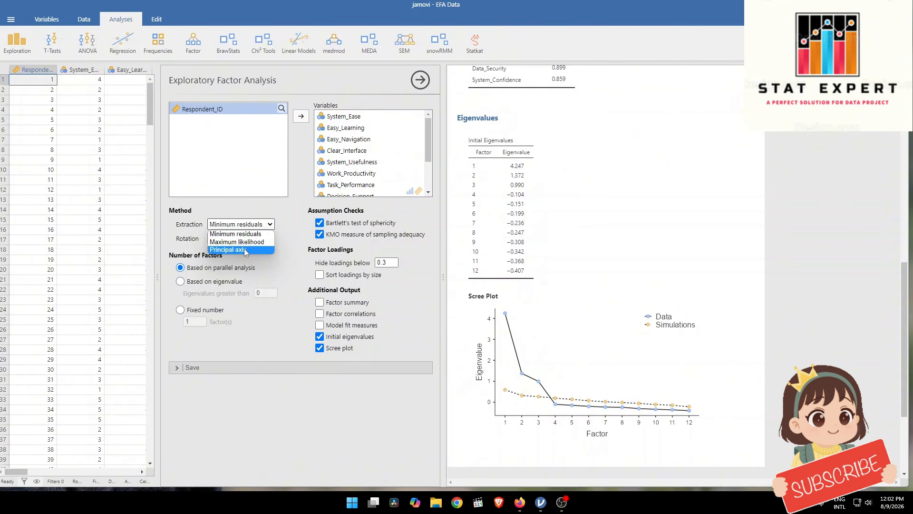
{"action": "left_click", "coordinate": [257, 220]}
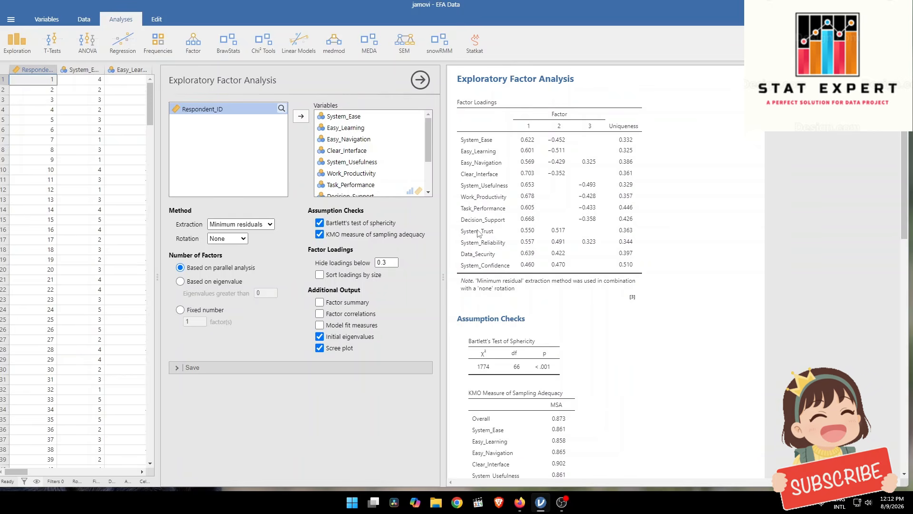
{"action": "left_click", "coordinate": [233, 226]}
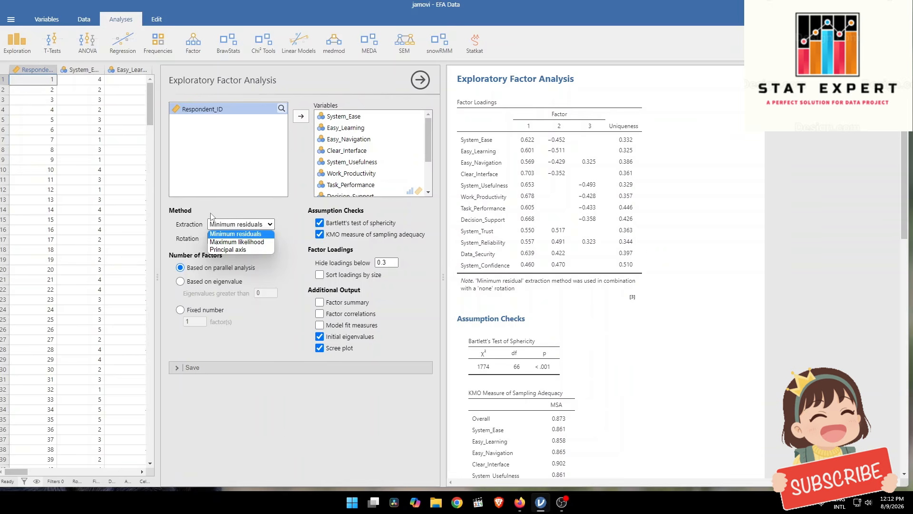
{"action": "left_click", "coordinate": [235, 233]}
{"action": "left_click", "coordinate": [212, 239]}
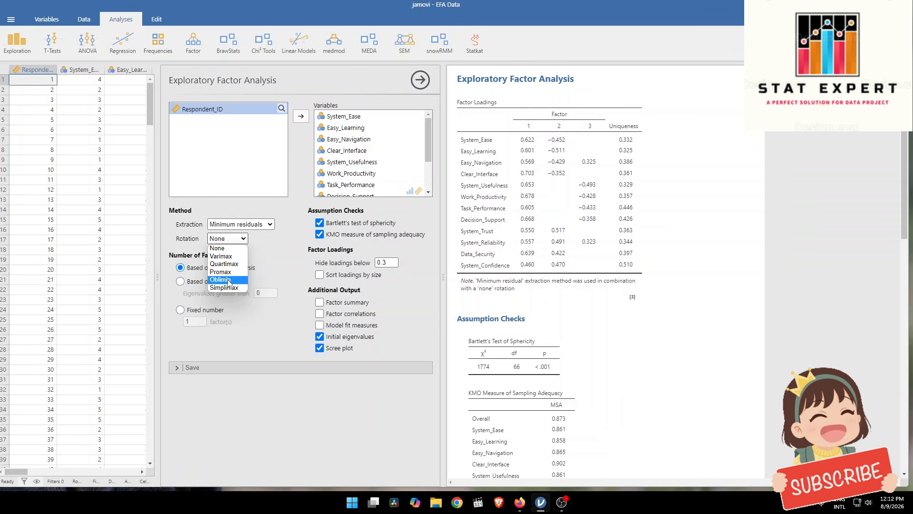
{"action": "left_click", "coordinate": [269, 232]}
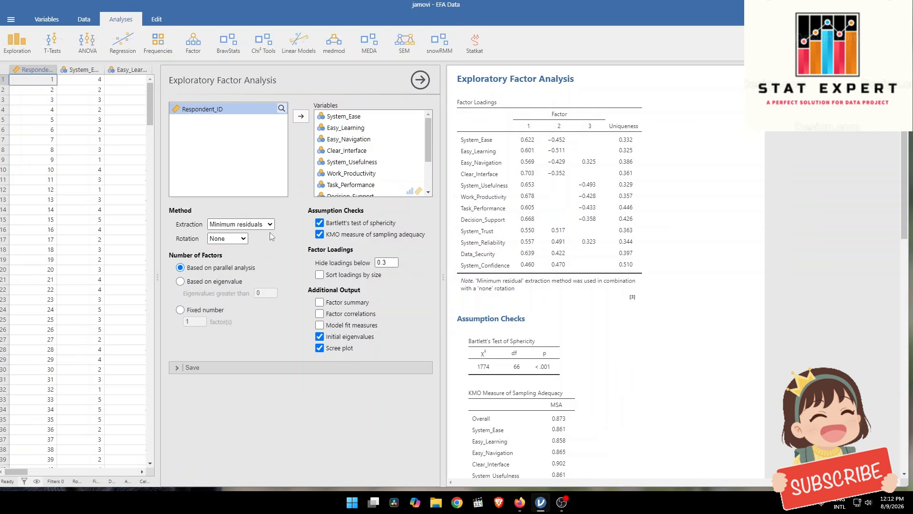
{"action": "left_click", "coordinate": [233, 225]}
{"action": "left_click", "coordinate": [236, 215]}
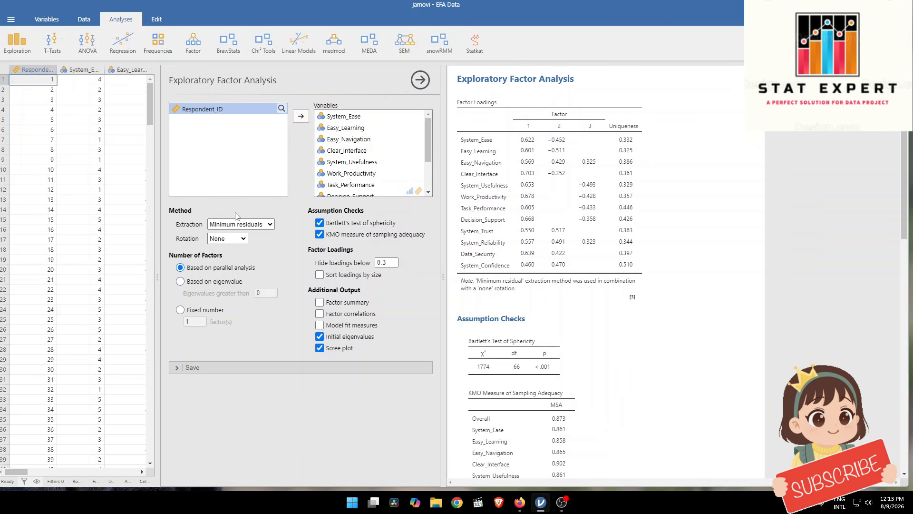
{"action": "left_click", "coordinate": [236, 221]}
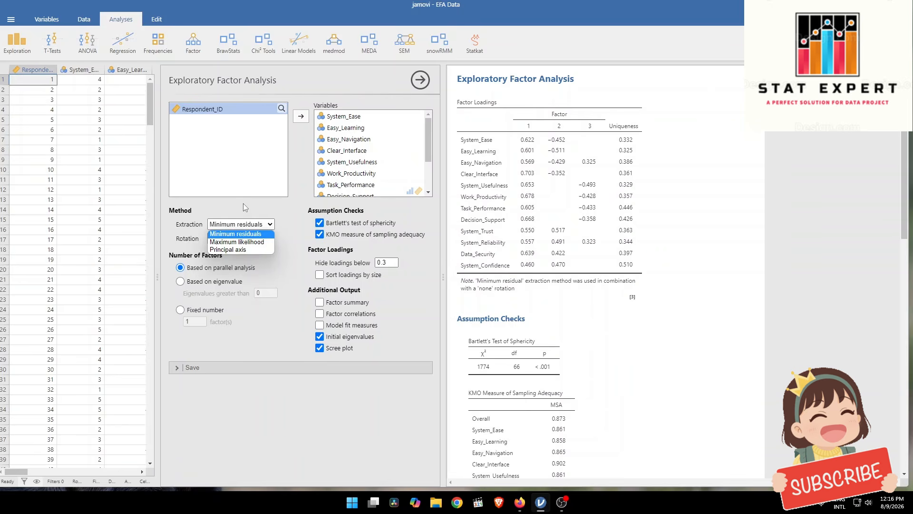
{"action": "left_click", "coordinate": [236, 234]}
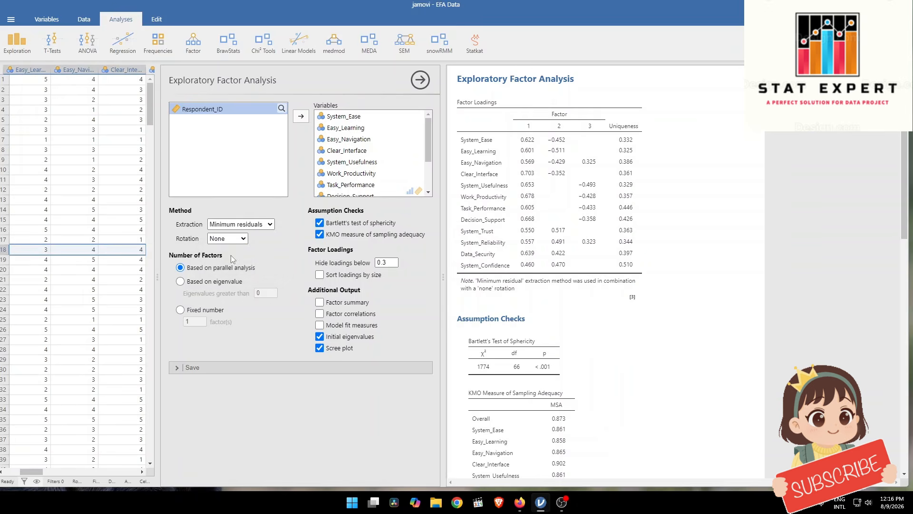
Set the factor rotation to Promax and widen the data spreadsheet so more variable columns show
{"action": "left_click", "coordinate": [232, 240]}
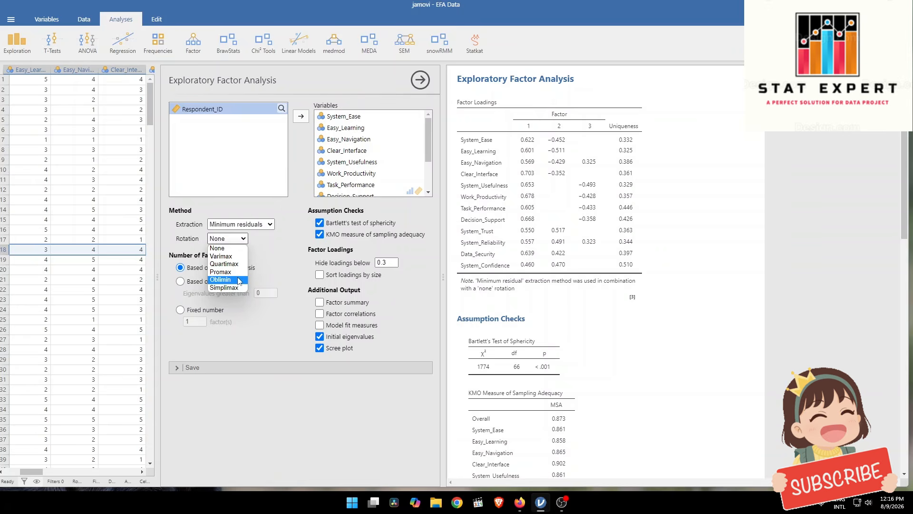
{"action": "left_click", "coordinate": [530, 182]}
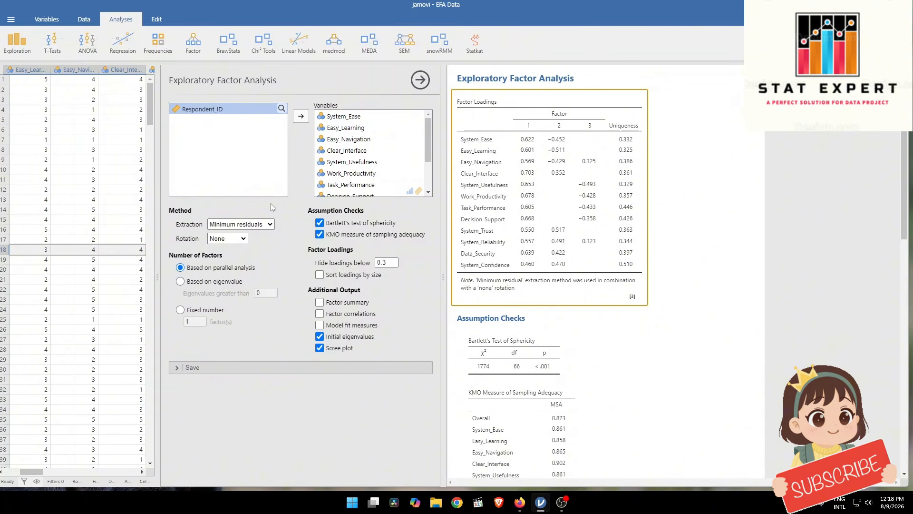
{"action": "left_click", "coordinate": [237, 239]}
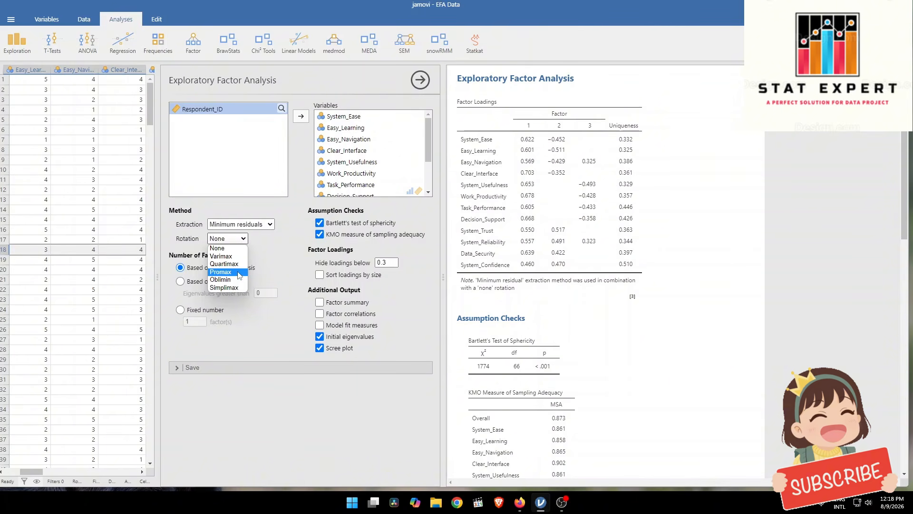
{"action": "left_click", "coordinate": [237, 273]}
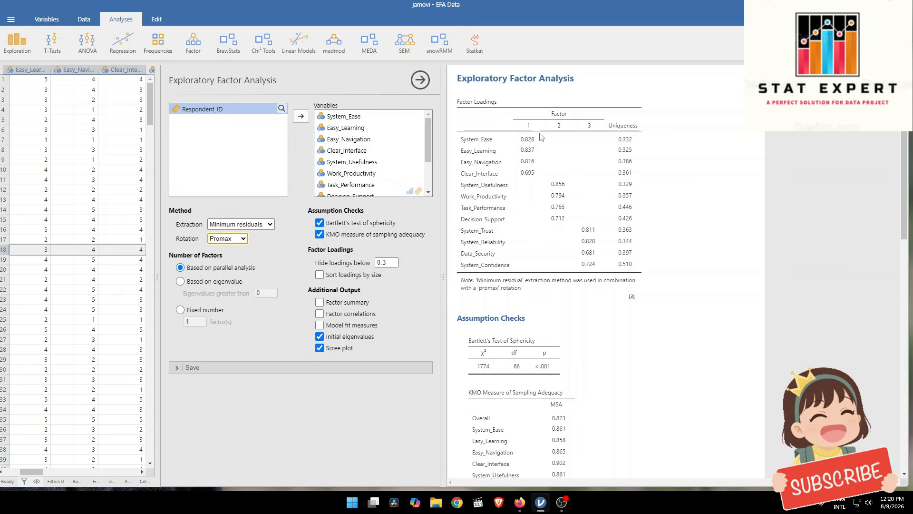
{"action": "left_click_drag", "start_coordinate": [157, 172], "coordinate": [404, 144]}
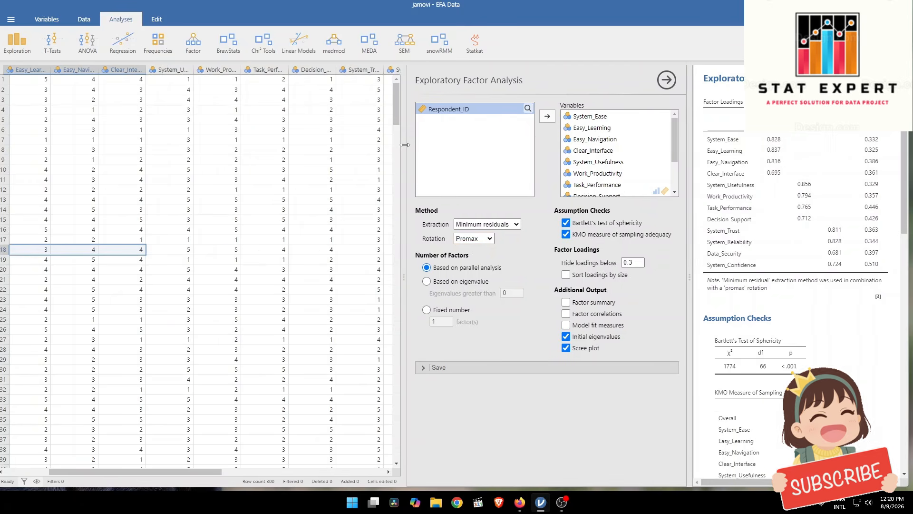